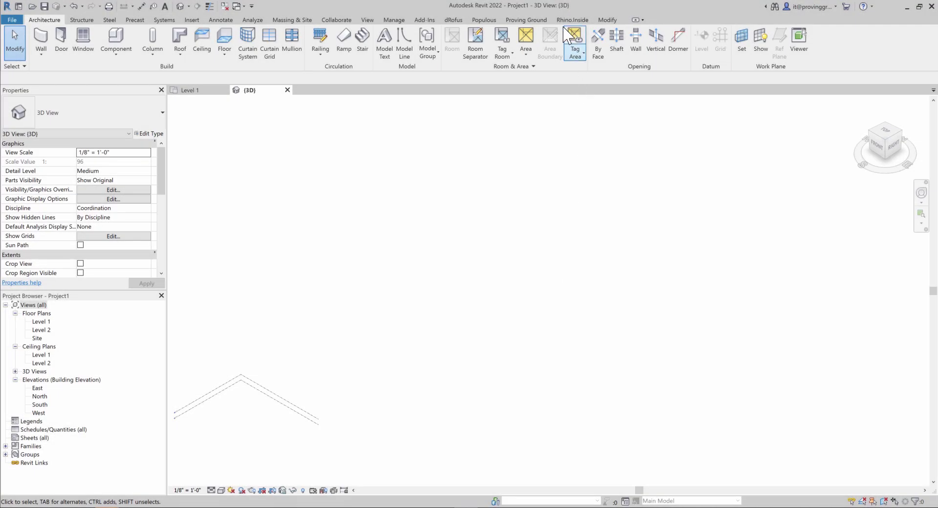
Launch Grasshopper from the Rhino.Inside tab and show its Recent Files list.
left_click(571, 20)
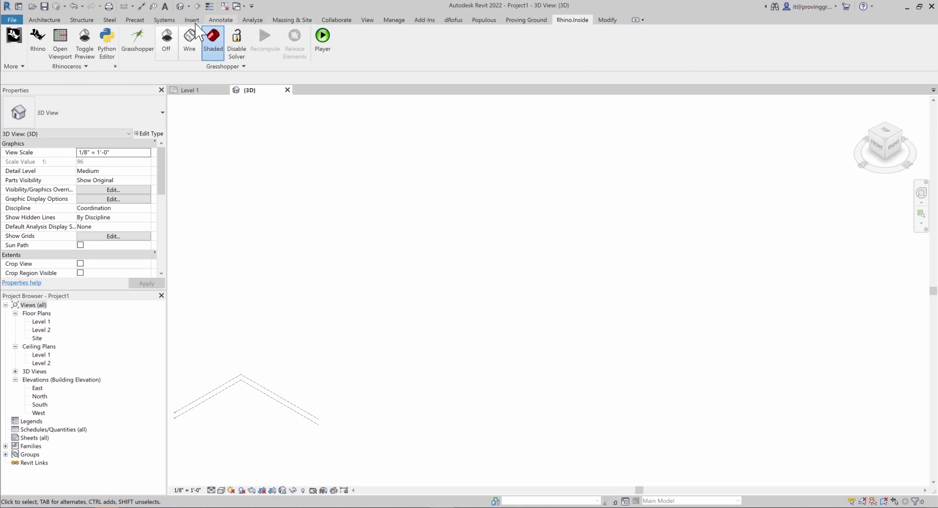
left_click(145, 44)
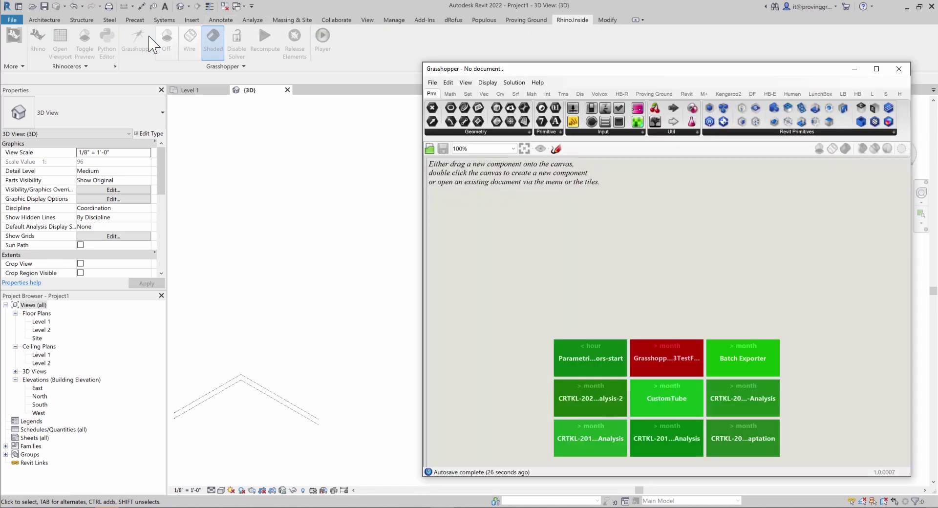
left_click(432, 82)
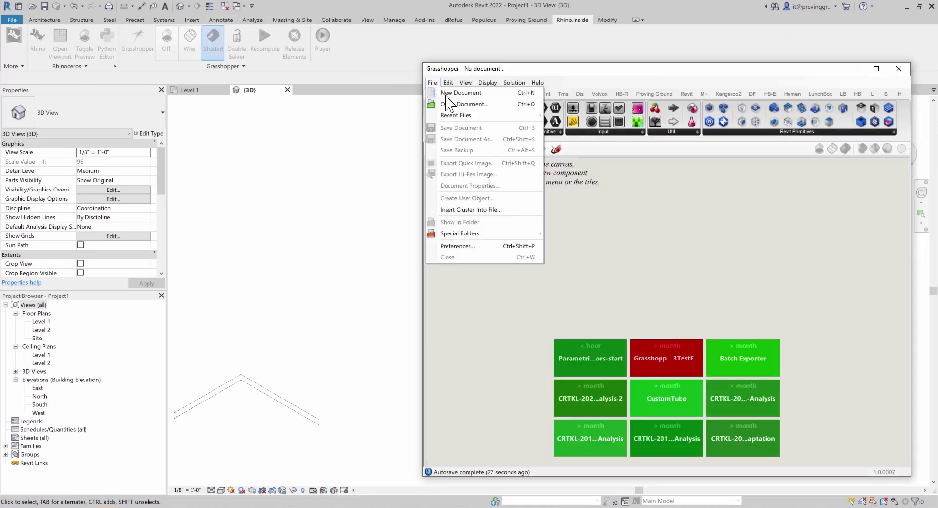
mouse_move(456, 115)
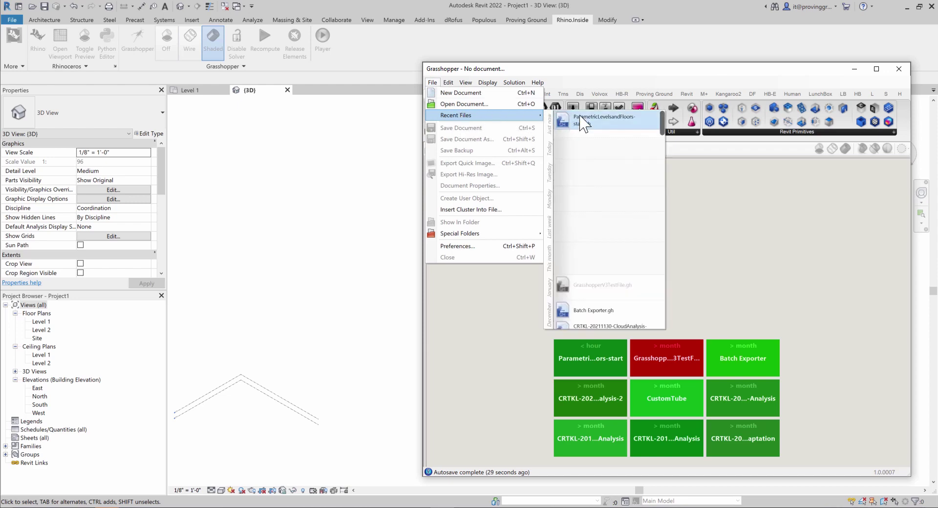
Open the ParametricLevelsandFloors-start definition and zoom out to view its graph.
left_click(602, 124)
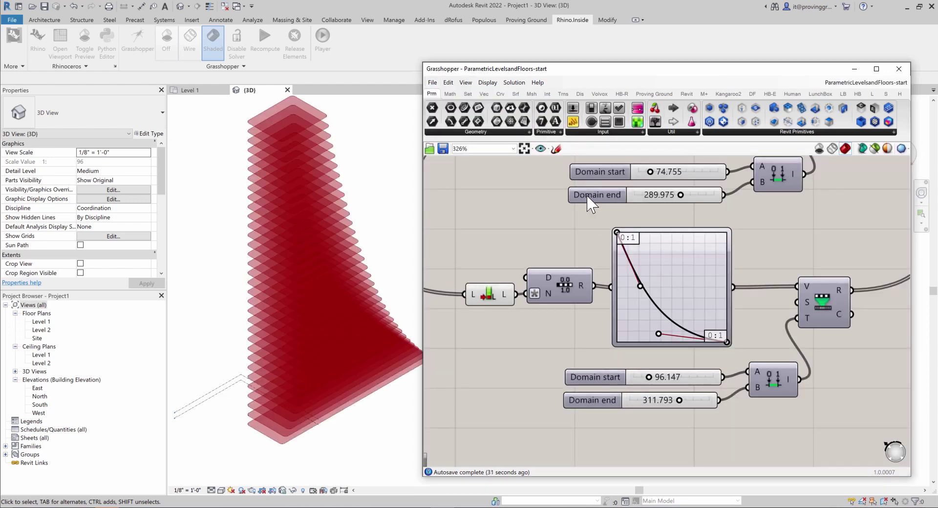
scroll(583, 220, "down", 4)
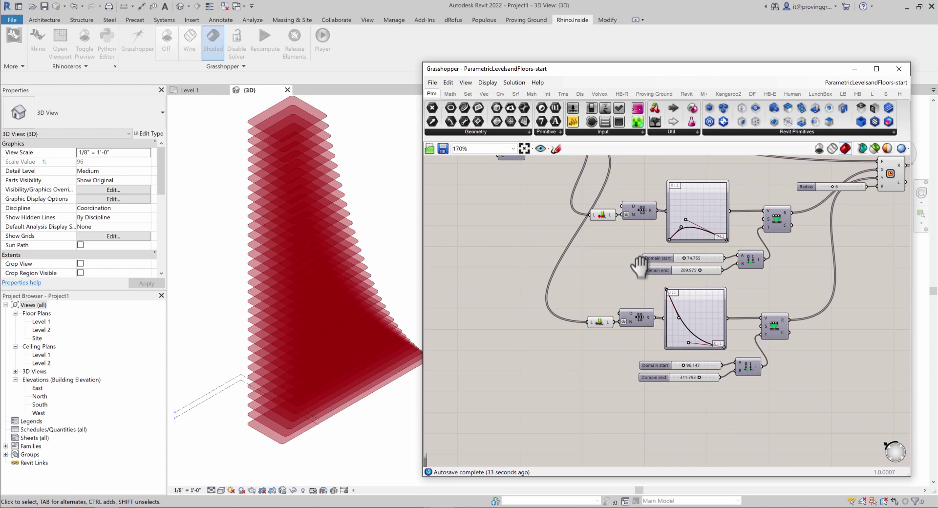
right_click_drag(584, 220, 584, 346)
scroll(630, 308, "up", 2)
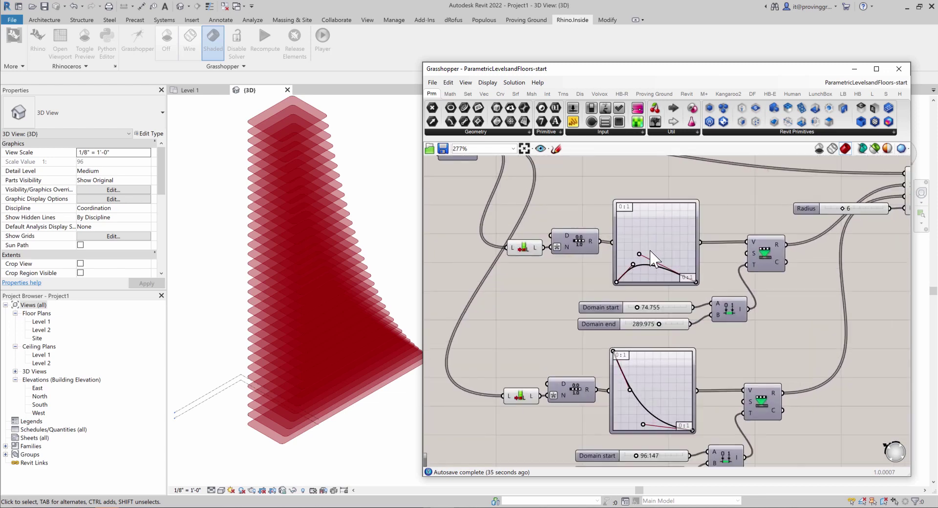
scroll(630, 308, "up", 2)
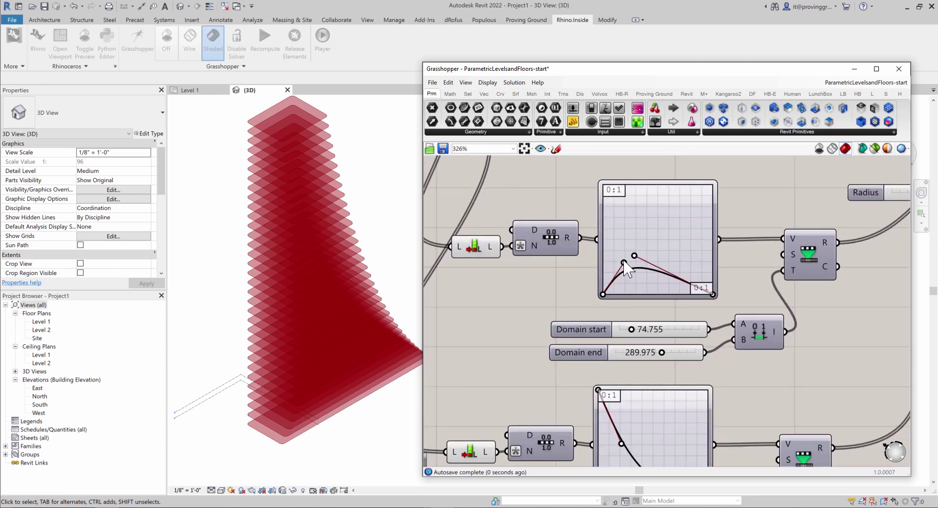
Reshape the upper and lower Graph Mapper curves to vary the stacked floors.
left_click_drag(624, 263, 617, 251)
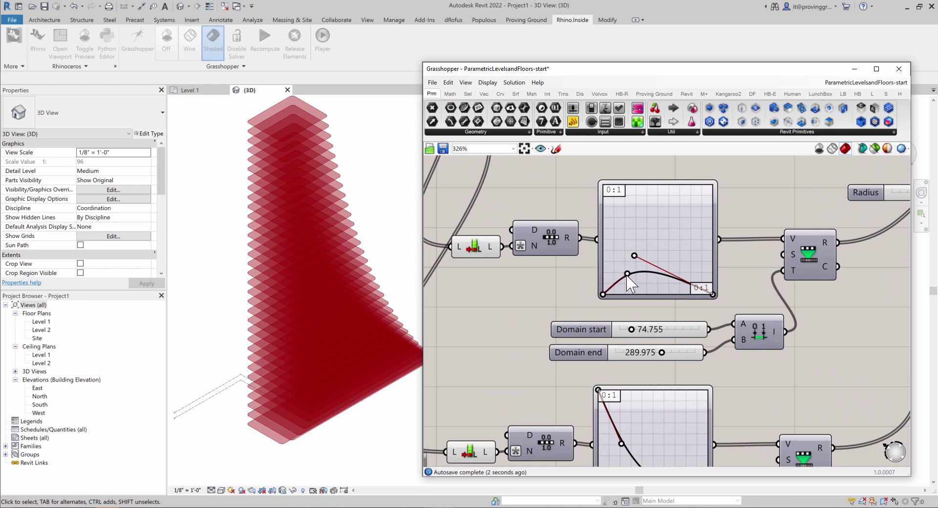
scroll(722, 386, "down", 3)
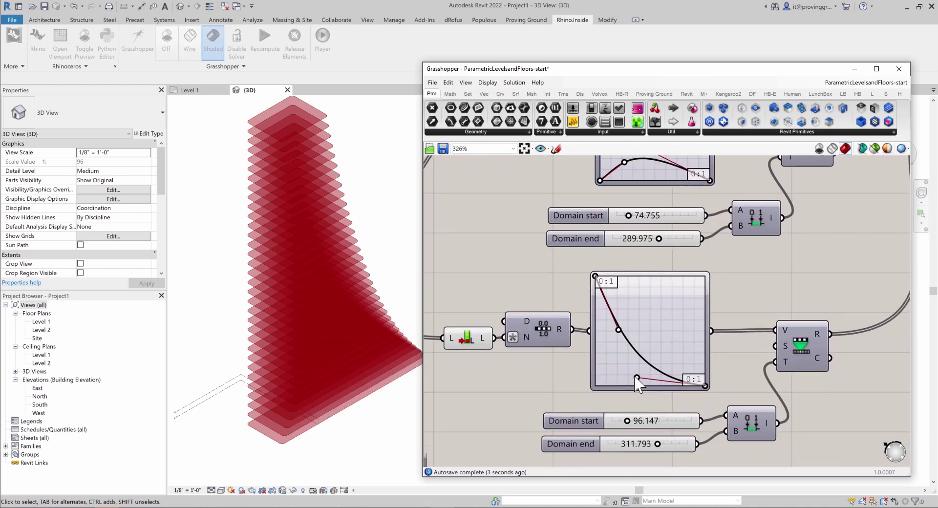
left_click_drag(654, 358, 664, 342)
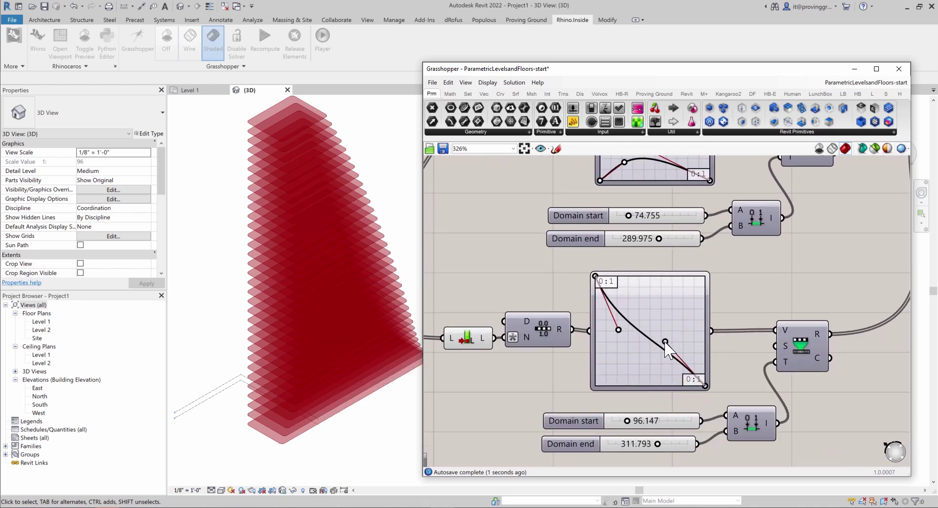
left_click_drag(644, 375, 639, 380)
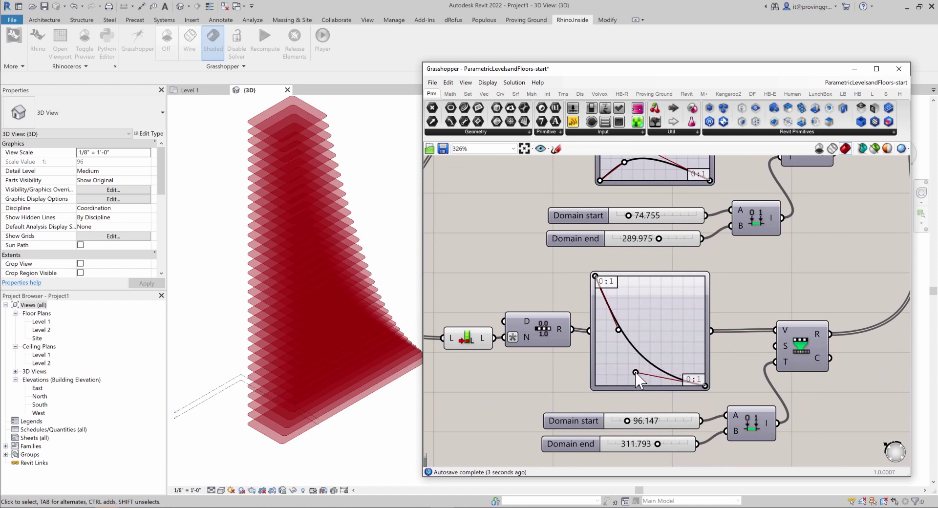
Browse the Revit tab's Element, Filter and Material component panels.
left_click(686, 93)
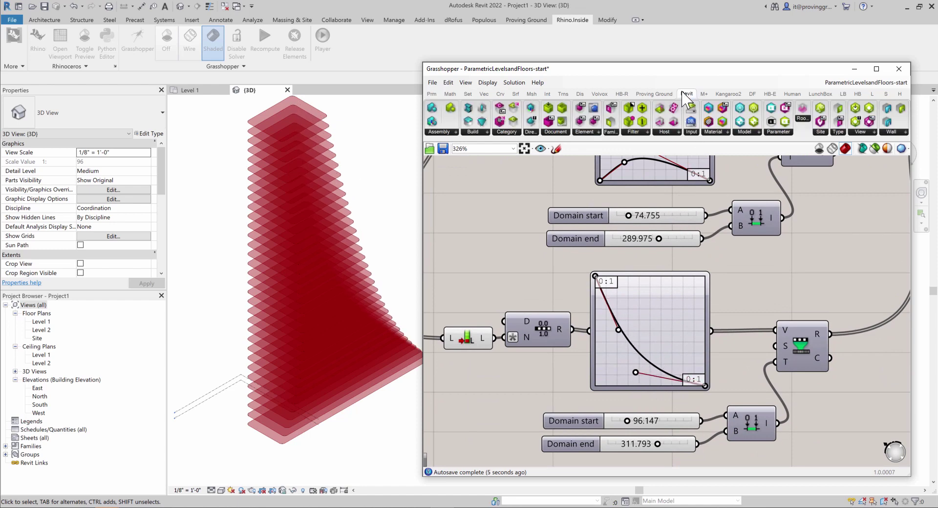
left_click(580, 132)
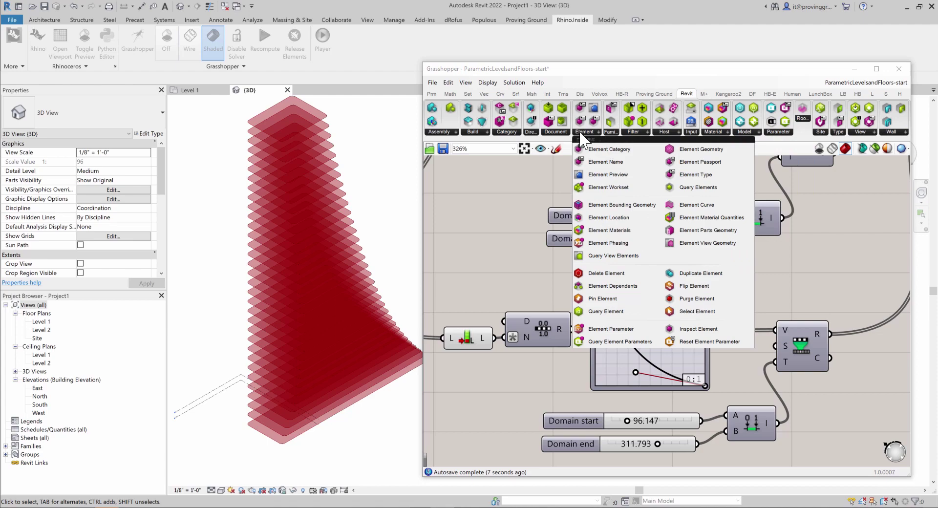
left_click(640, 132)
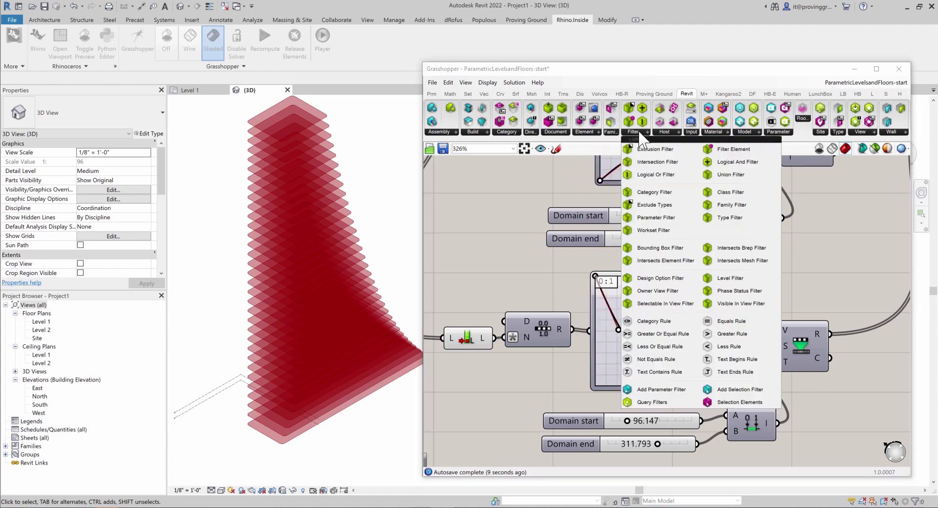
left_click(709, 132)
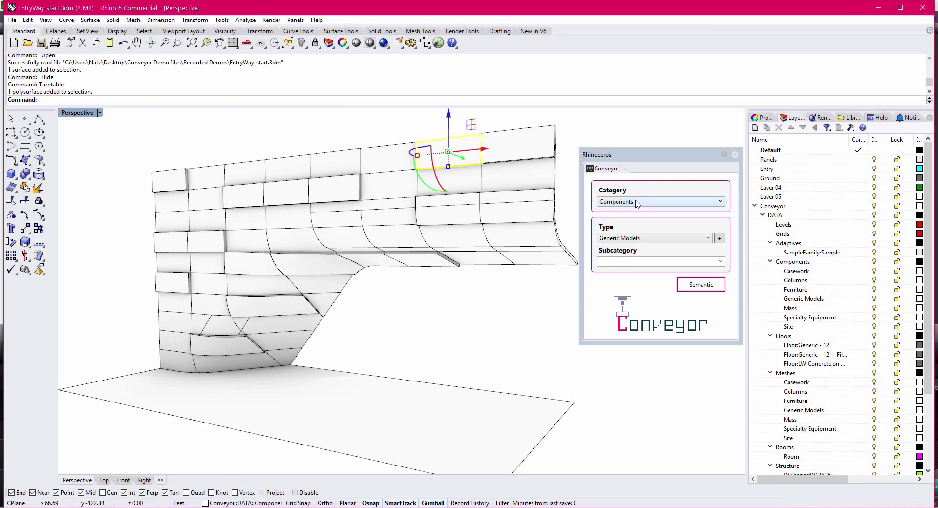
Set the Conveyor category to Components and review the Generic Models type options.
left_click(650, 201)
left_click(645, 212)
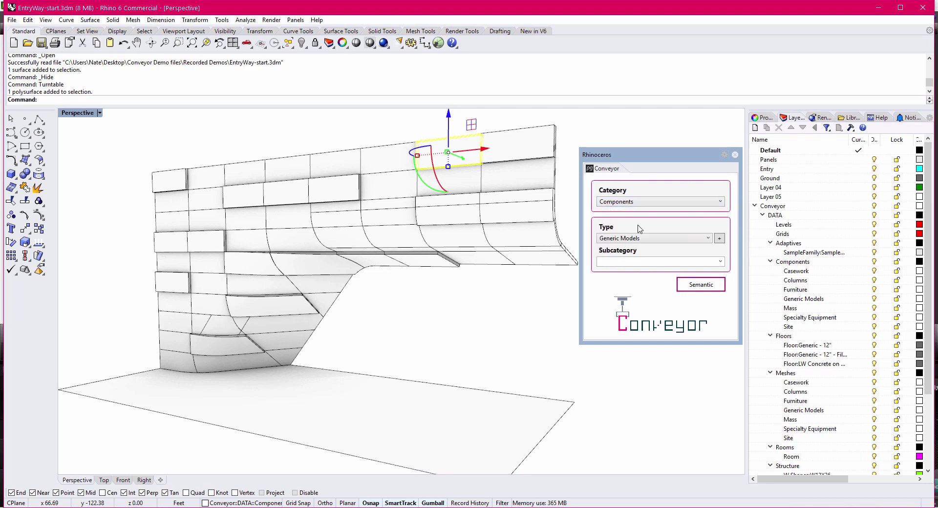
left_click(635, 239)
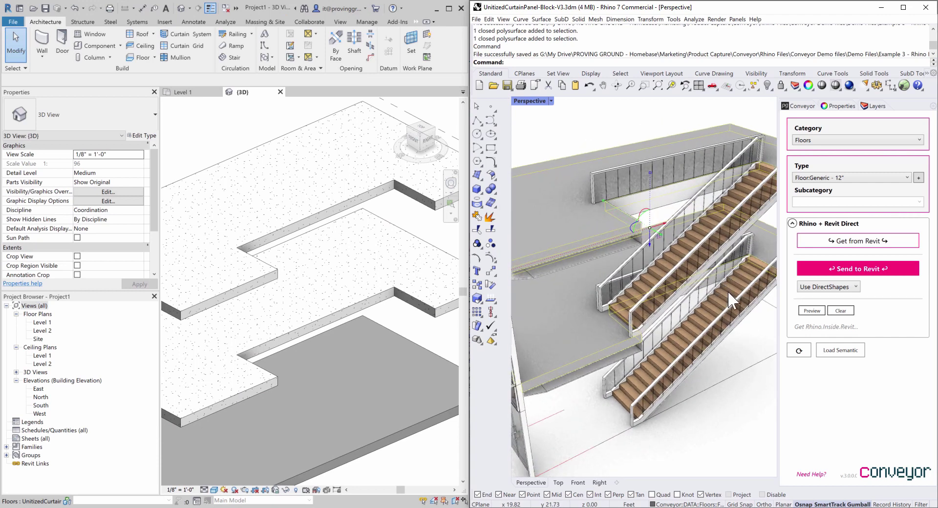
Select the upper and lower staircases and send them to Revit as DirectShapes.
right_click_drag(722, 296, 684, 271)
left_click(700, 219)
left_click(723, 310, "shift")
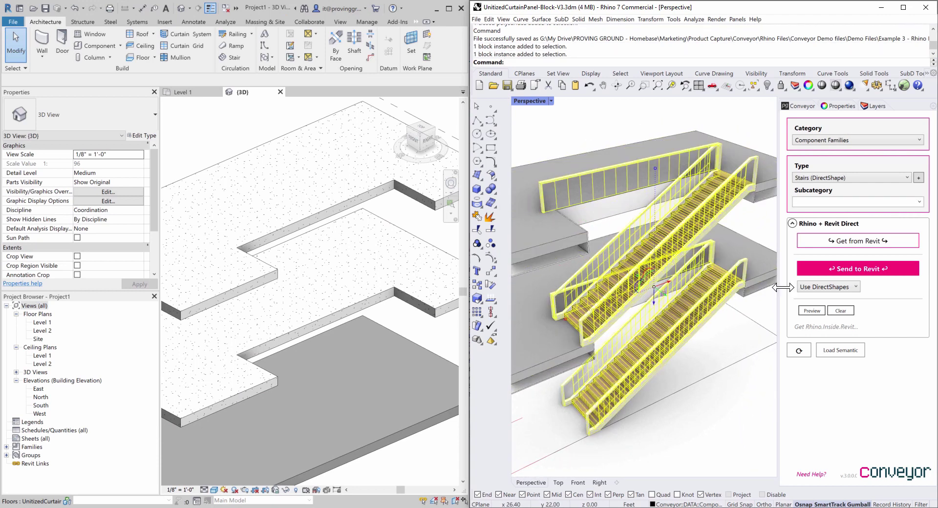
left_click(836, 271)
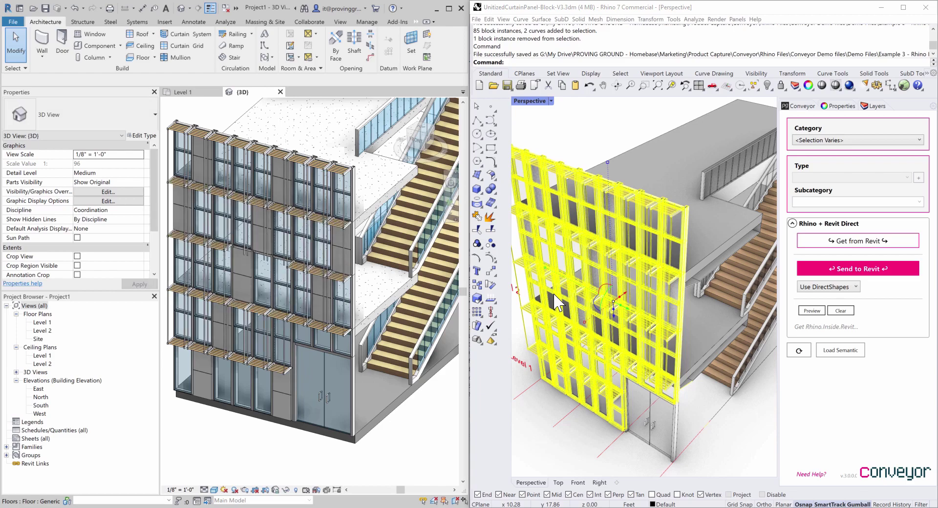
scroll(360, 255, "up", 3)
scroll(337, 329, "up", 3)
scroll(322, 320, "up", 2)
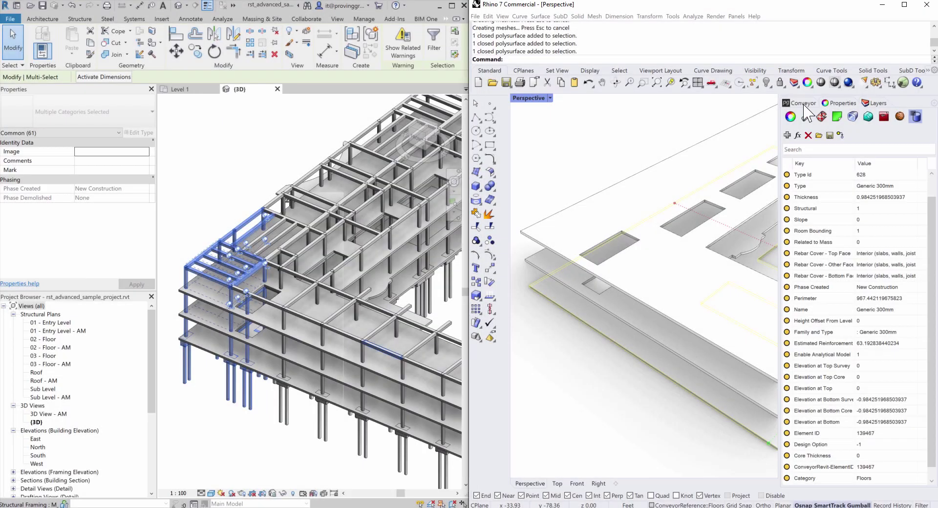
Get the Revit structural frame, then the selected plan walls, into Rhino via Conveyor.
left_click(806, 104)
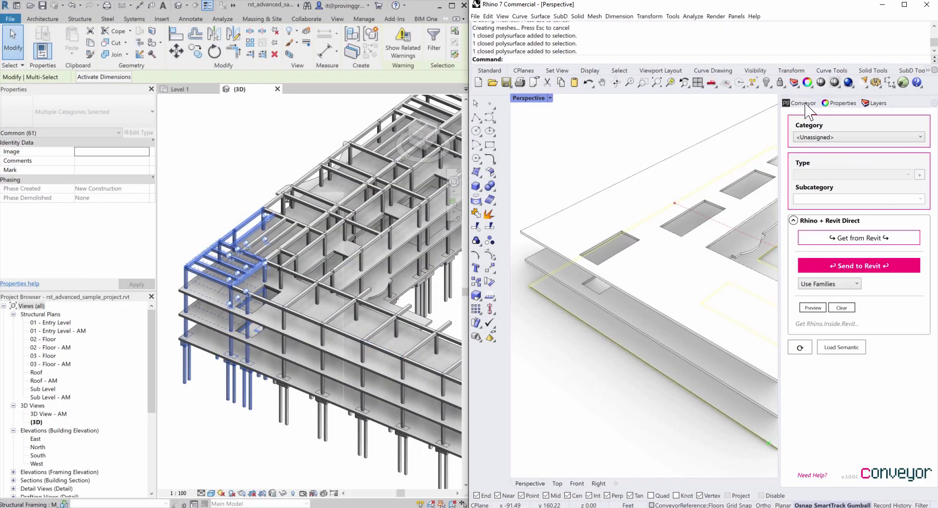
left_click(836, 246)
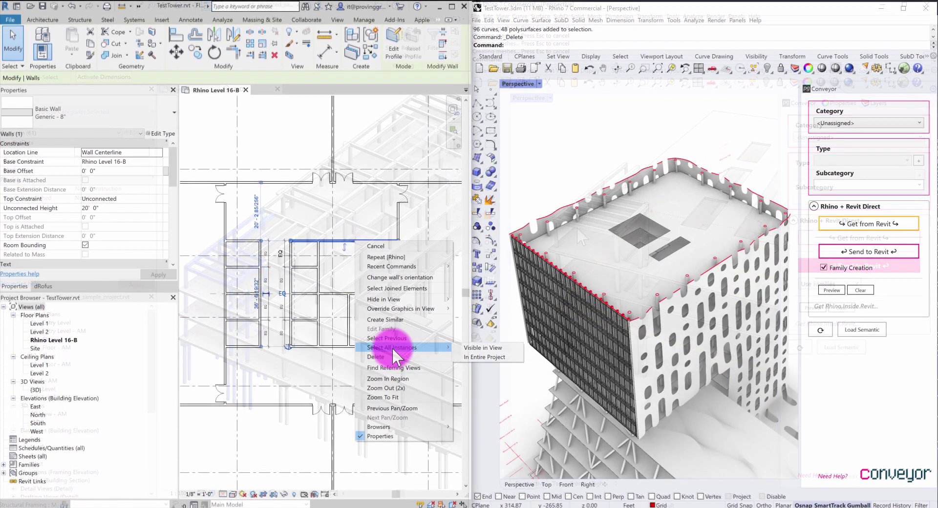
left_click(473, 346)
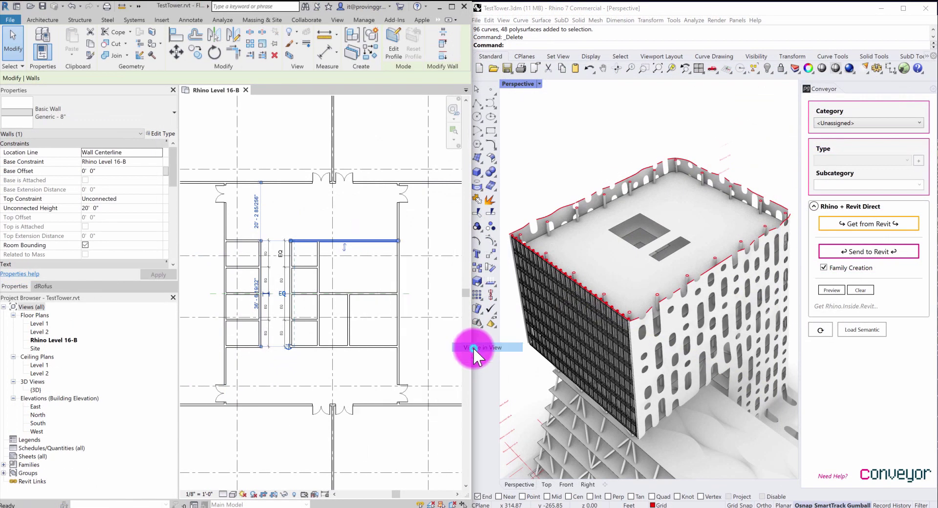
left_click(851, 224)
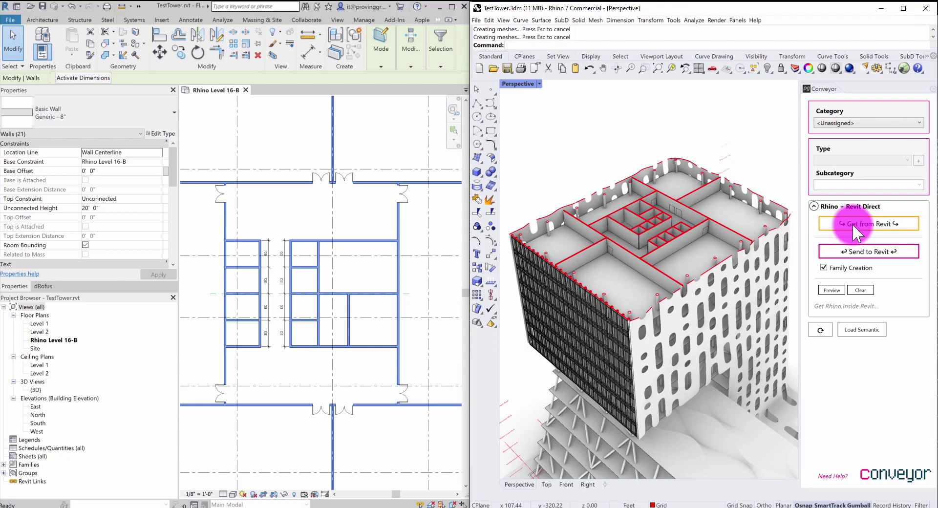
right_click_drag(703, 222, 679, 225)
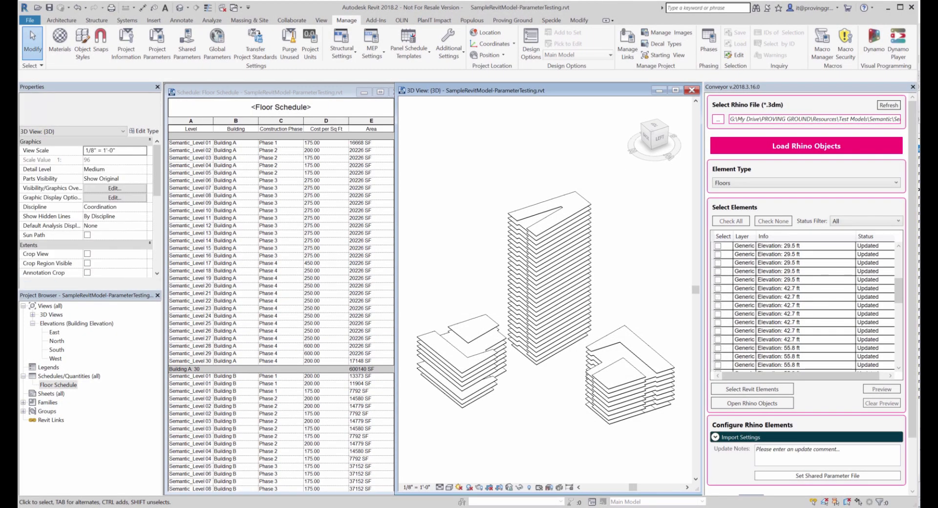
scroll(552, 390, "up", 5)
left_click(547, 286)
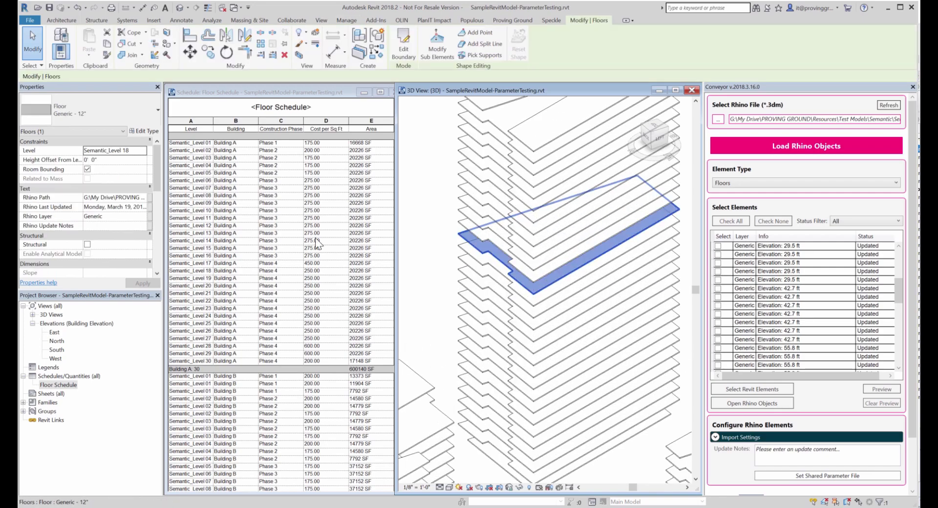
left_click_drag(157, 204, 154, 263)
scroll(507, 421, "down", 5)
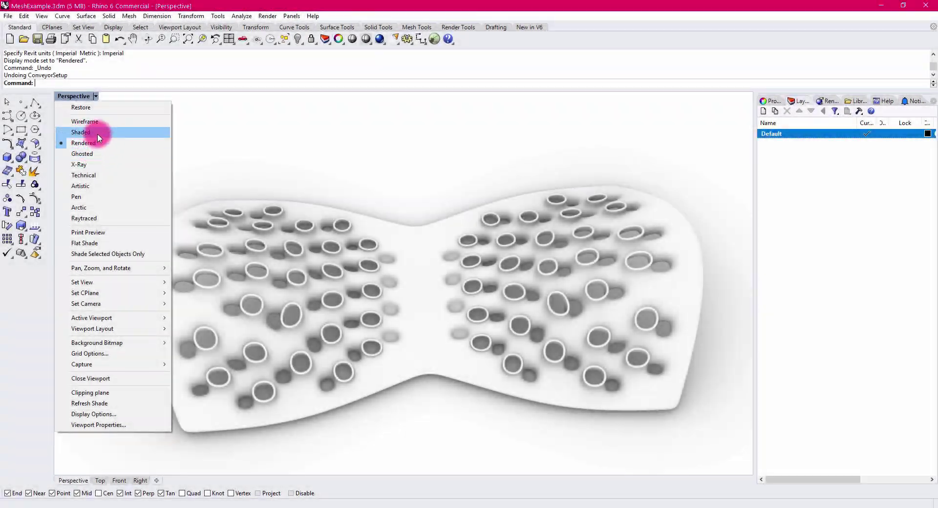
Shade the Perspective viewport and orbit the perforated mesh in Rhino.
left_click(93, 132)
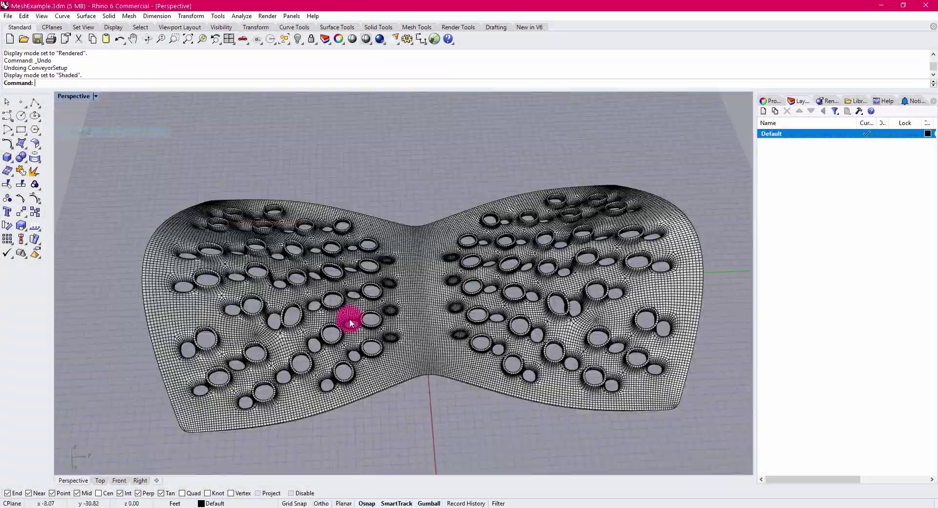
mouse_move(350, 298)
right_mouse_down()
mouse_move(376, 309)
mouse_move(335, 286)
mouse_move(438, 277)
right_mouse_up()
scroll(313, 293, "up", 5)
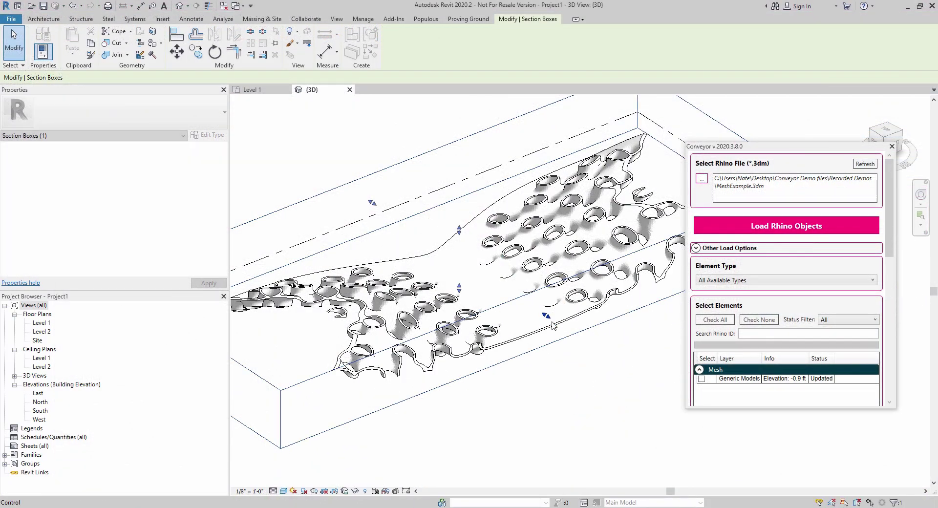
Zoom and pan around the imported perforated mesh in Revit's 3D view.
scroll(553, 326, "up", 3)
scroll(553, 326, "up", 3)
mouse_move(553, 326)
middle_mouse_down()
mouse_move(491, 383)
mouse_move(509, 395)
mouse_move(518, 435)
mouse_move(546, 428)
middle_mouse_up()
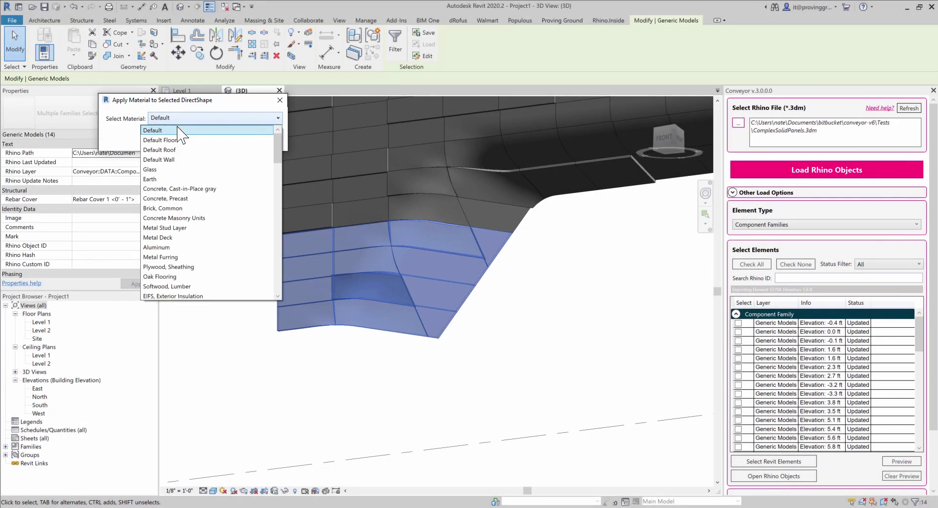
Apply Concrete, Precast to the selected lower curved panels.
left_click(189, 199)
left_click(181, 138)
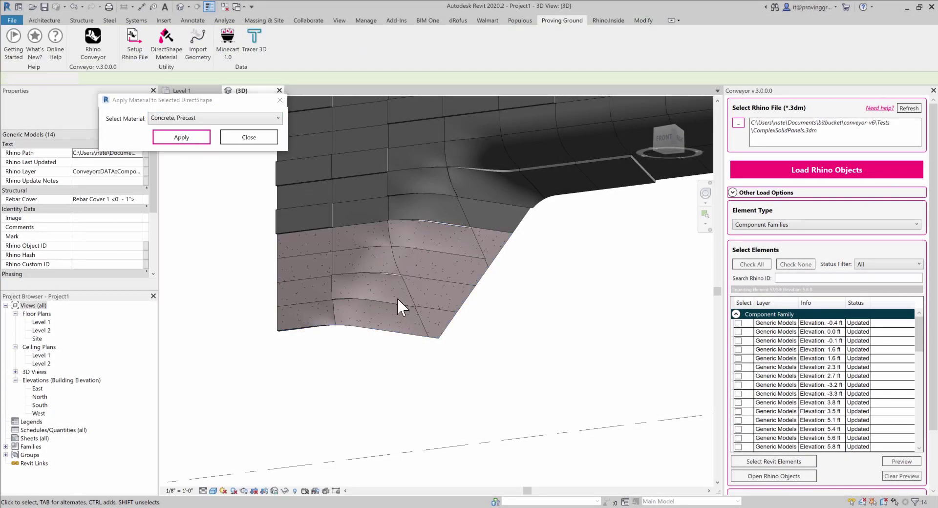
middle_click_drag(397, 297, 539, 417)
scroll(634, 264, "up", 2)
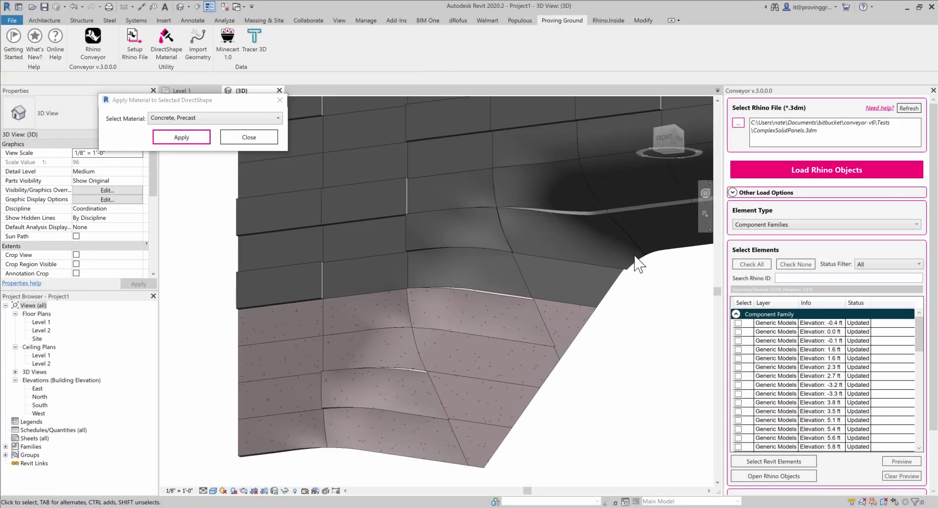
Select the upper wall panels and apply Oak Flooring to them.
left_click(257, 163)
left_click(225, 118)
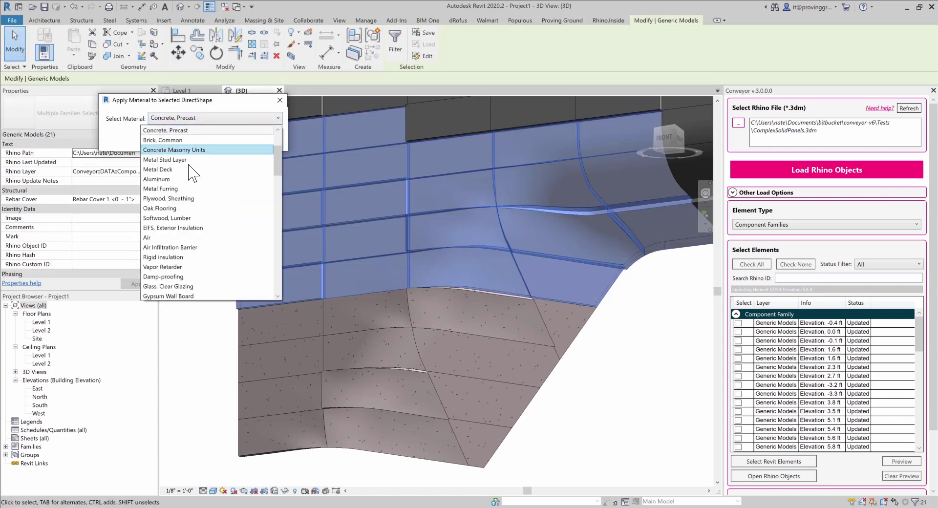
left_click(185, 209)
left_click(187, 139)
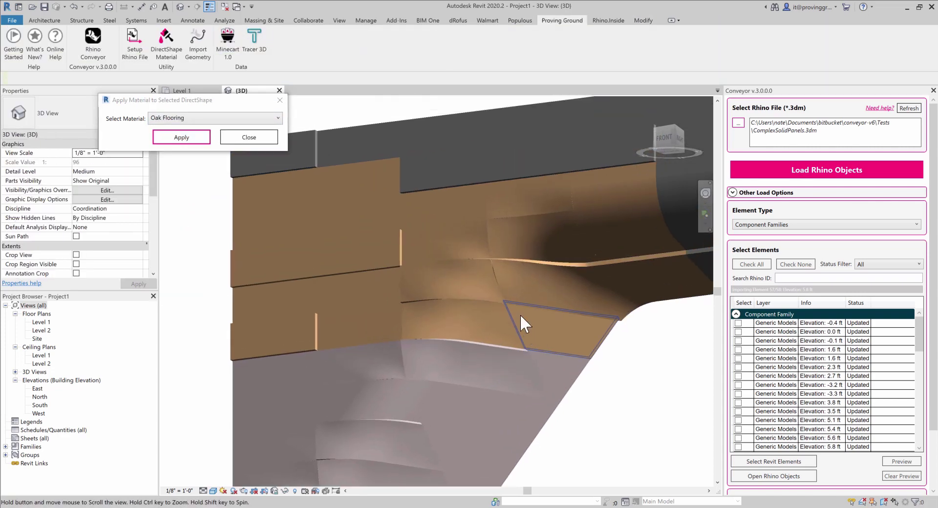
mouse_move(523, 324)
middle_mouse_down("shift")
mouse_move(643, 304)
mouse_move(566, 363)
middle_mouse_up("shift")
middle_click_drag(698, 317, 599, 361, "shift")
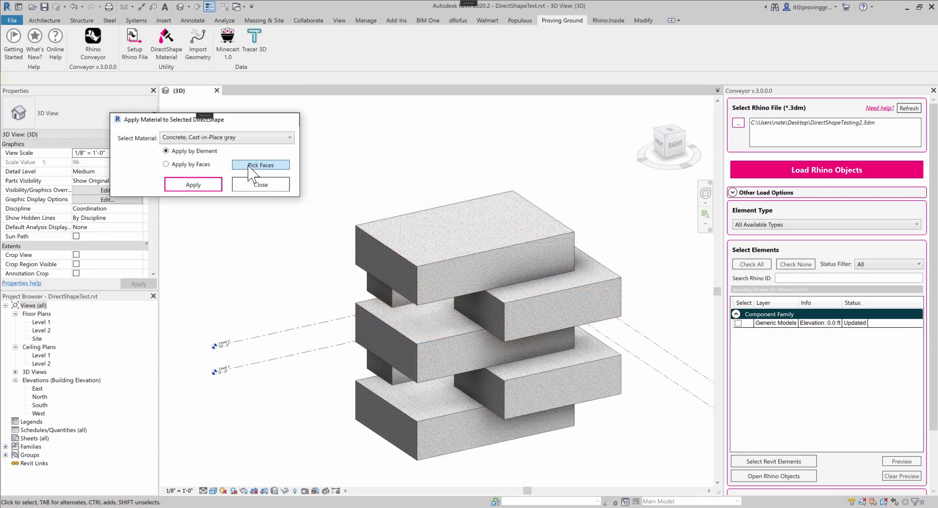
Pick three block top faces and apply Oak Flooring to them.
left_click(247, 166)
left_click(450, 332)
left_click(577, 282)
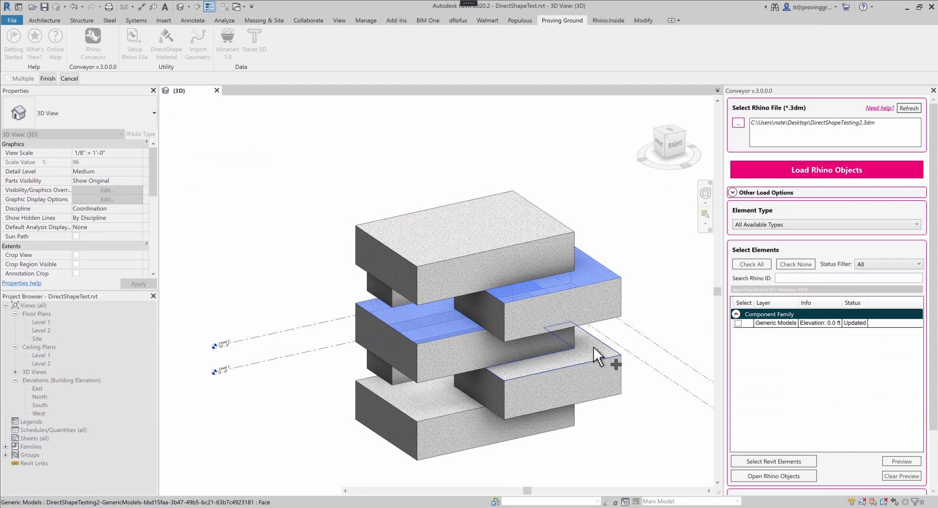
left_click(593, 347)
left_click(47, 78)
left_click(188, 137)
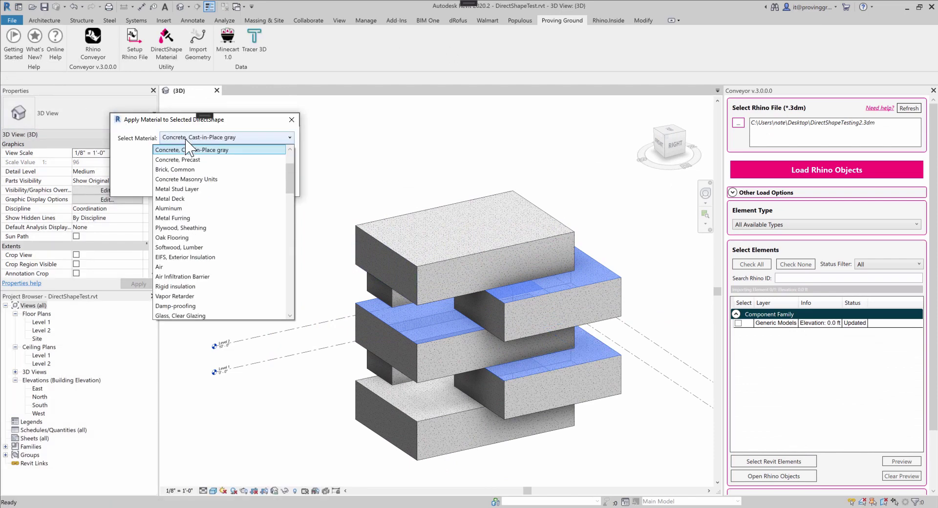
left_click(191, 238)
left_click(209, 189)
Begin picking side faces of the lower block to retexture.
scroll(453, 386, "up", 3)
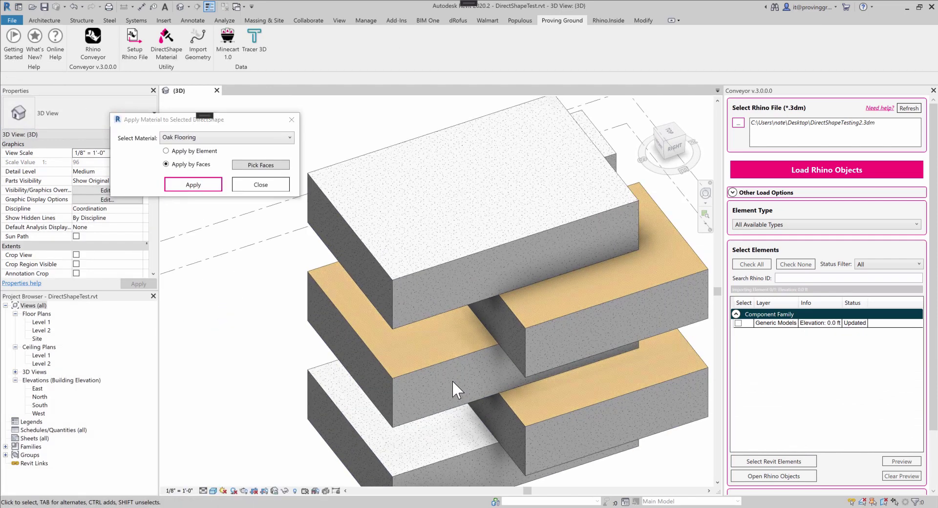
left_click(261, 165)
left_click(534, 356)
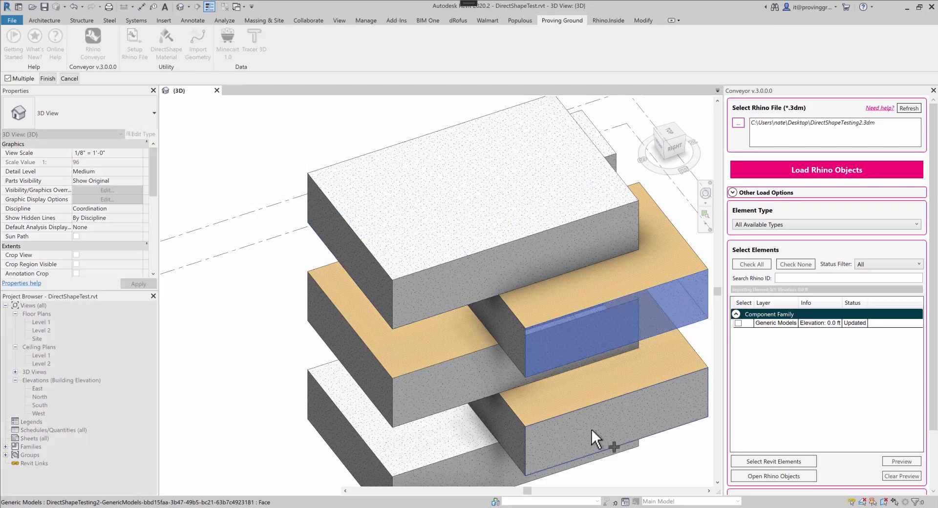